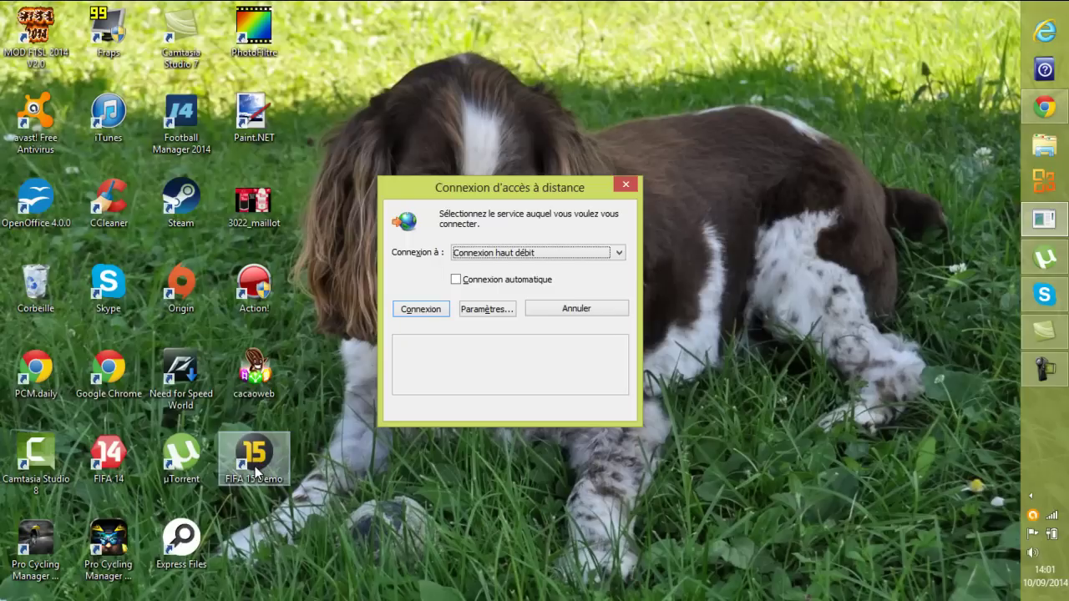
Launch FIFA 15 Demo from the desktop and set its launcher language to Français.
{"action": "double_click", "coordinate": [252, 465]}
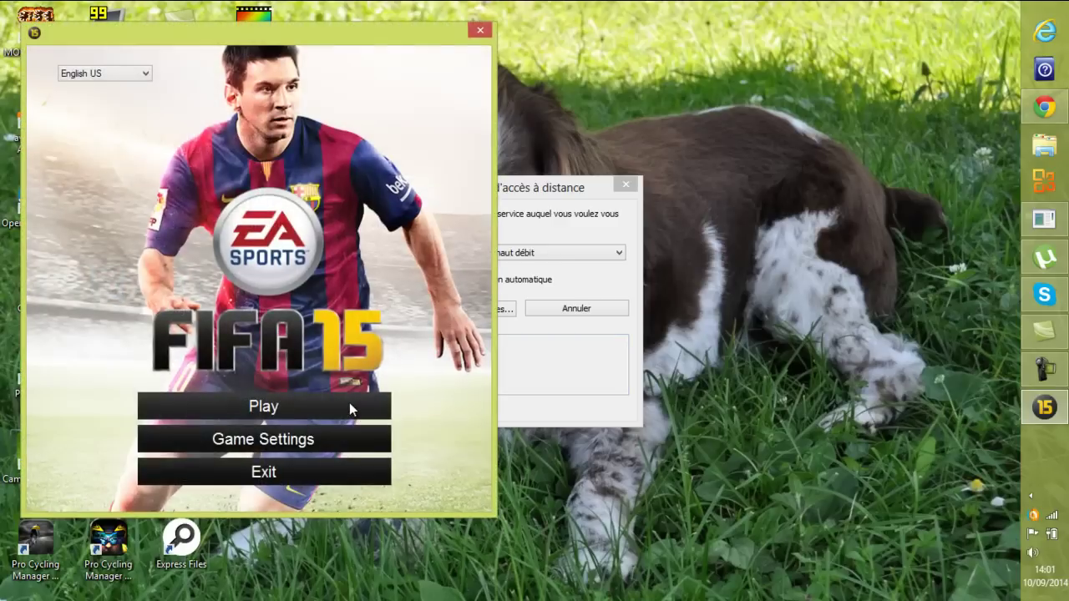
{"action": "left_click", "coordinate": [98, 75]}
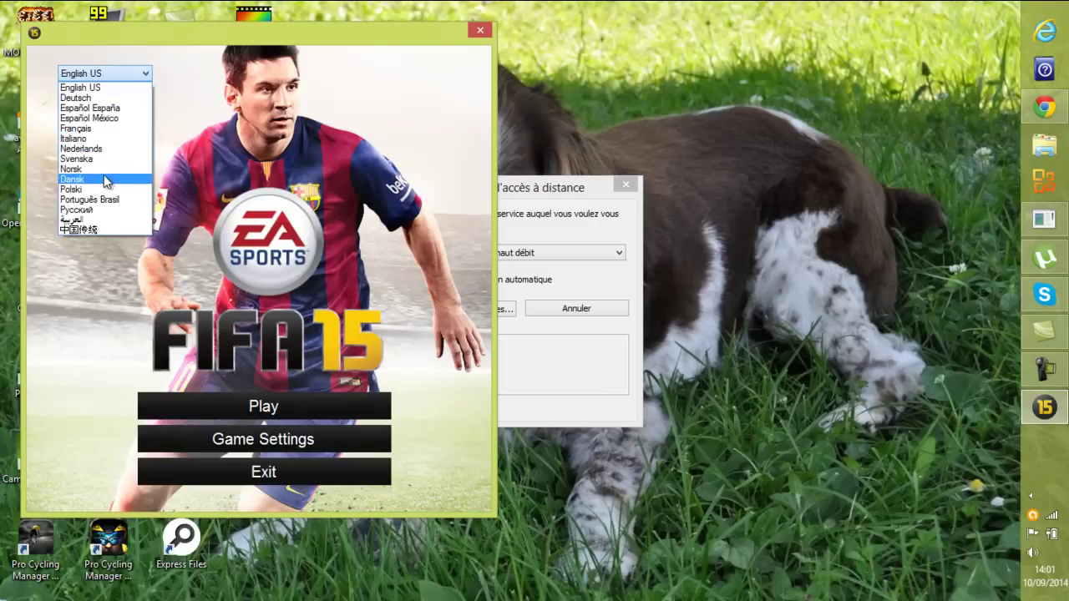
{"action": "left_click", "coordinate": [75, 129]}
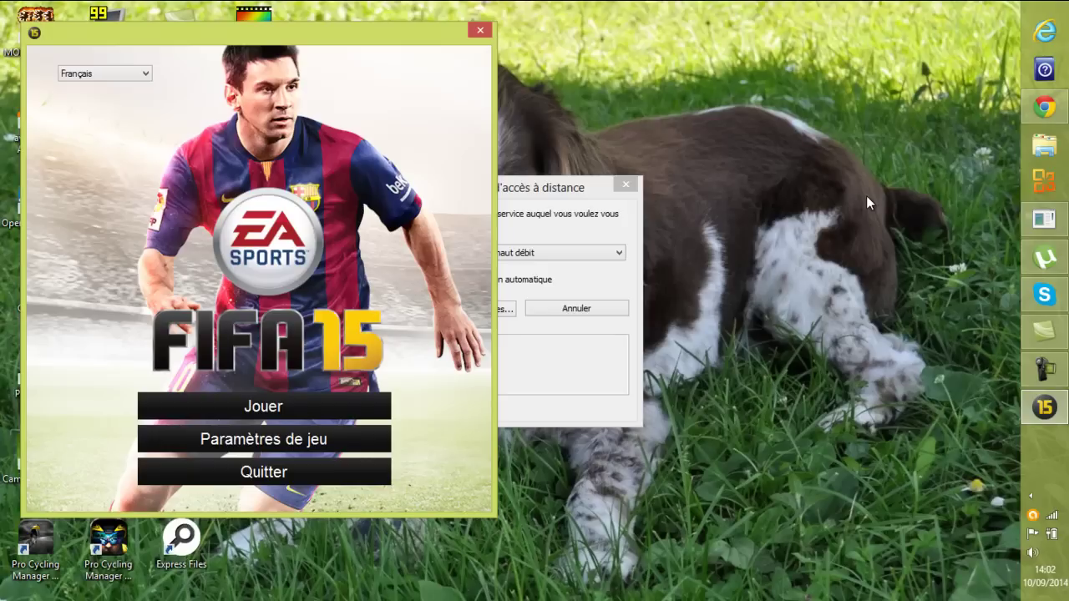
Open the dxcpl archive from the Téléchargements folder in WinRAR, dismiss the licence reminder and minimize the archive window.
{"action": "left_click", "coordinate": [1044, 147]}
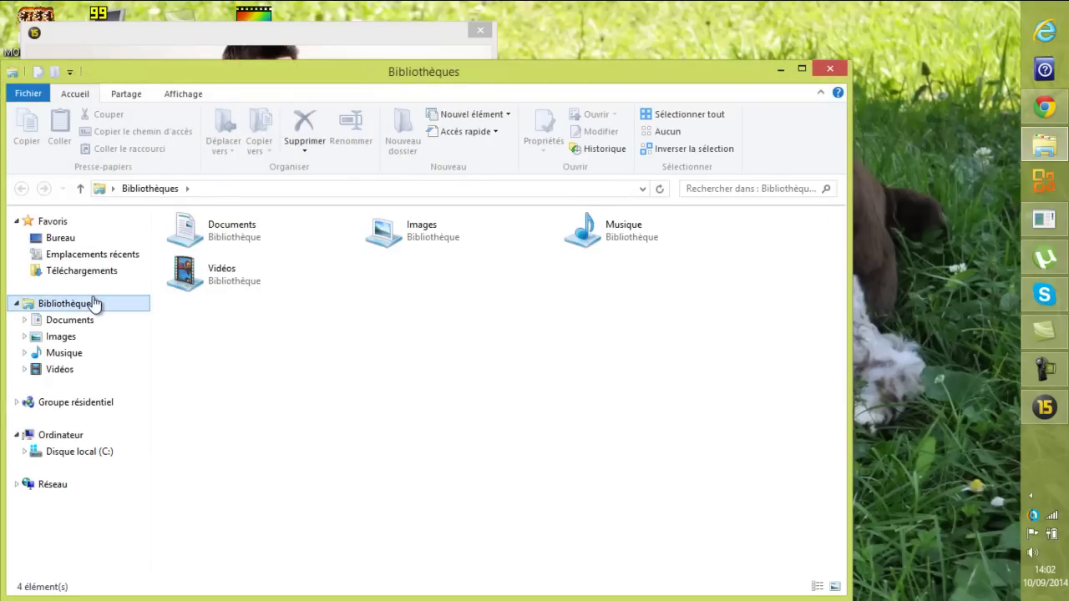
{"action": "left_click", "coordinate": [87, 276]}
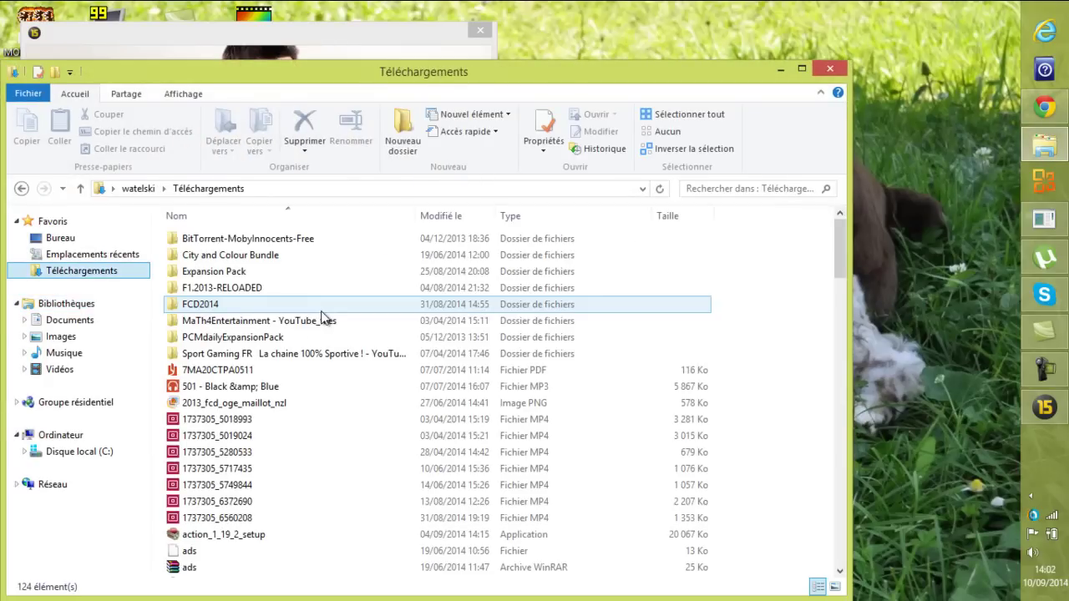
{"action": "left_click_drag", "start_coordinate": [835, 259], "coordinate": [870, 330]}
{"action": "left_click", "coordinate": [363, 462]}
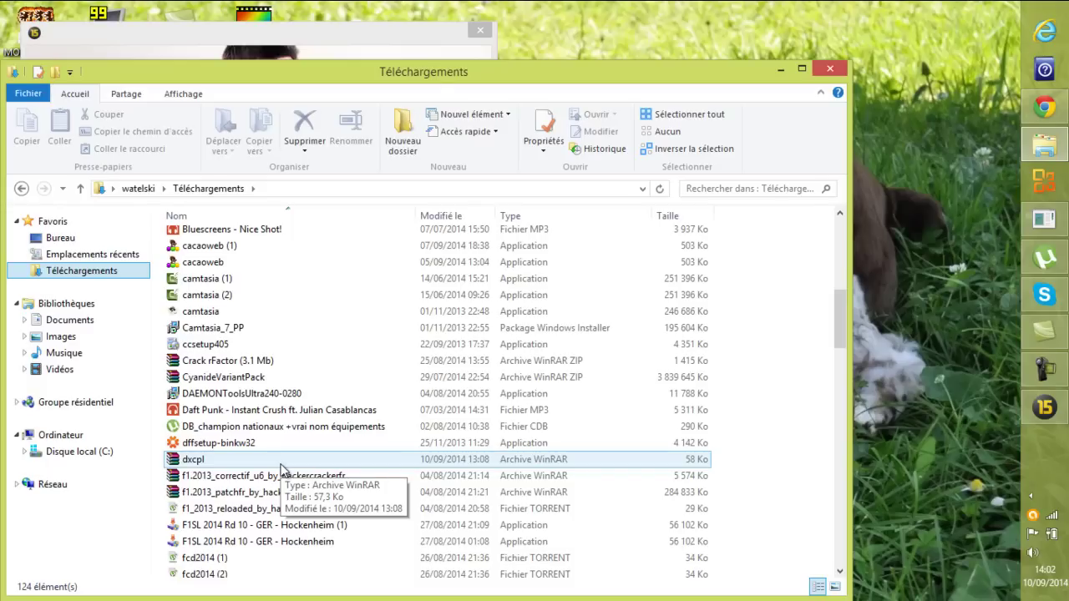
{"action": "double_click", "coordinate": [281, 465]}
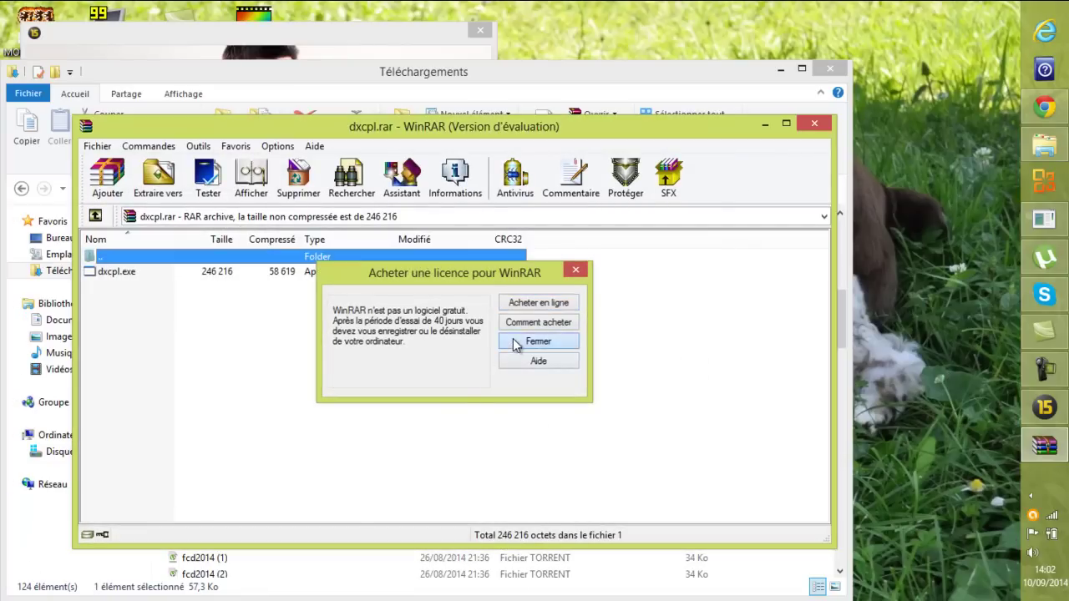
{"action": "left_click", "coordinate": [538, 341]}
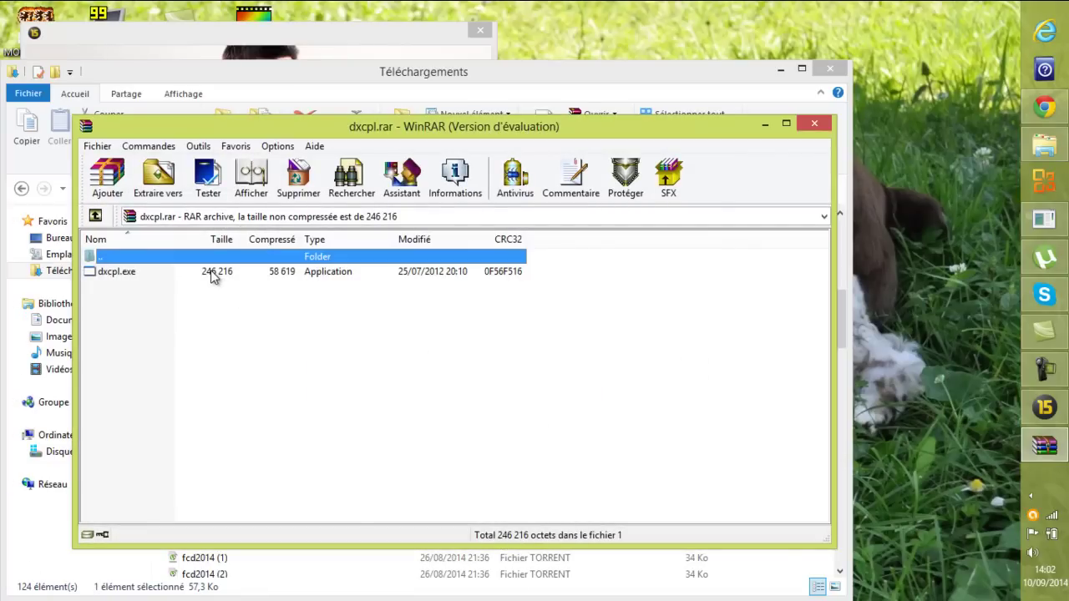
{"action": "left_click", "coordinate": [761, 125]}
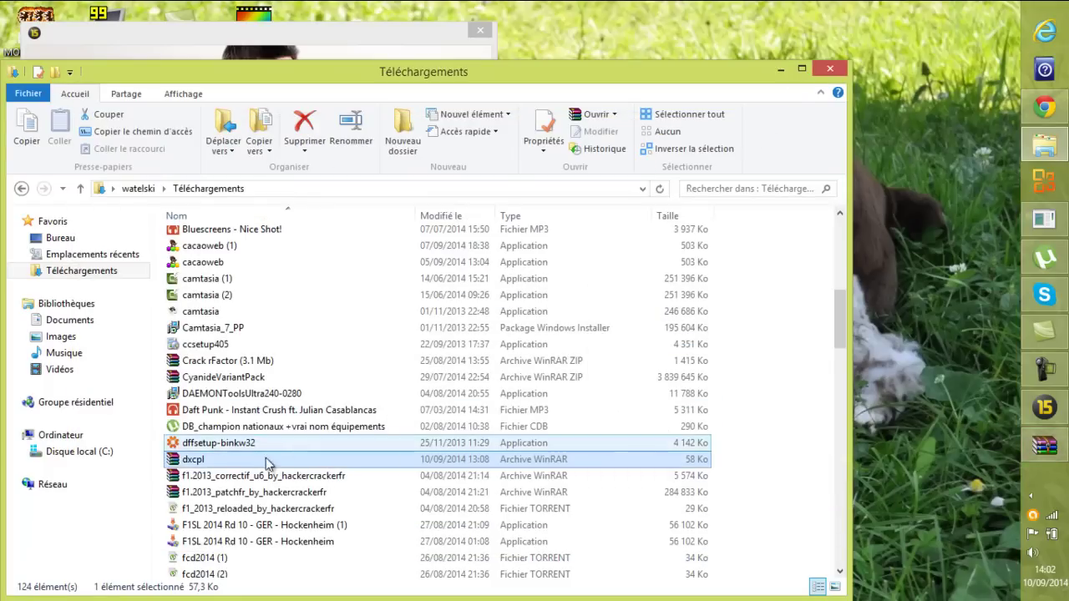
Open the folder C:\Program Files (x86)\Origin Games\FIFA 15 DEMO in File Explorer.
{"action": "left_click", "coordinate": [100, 452]}
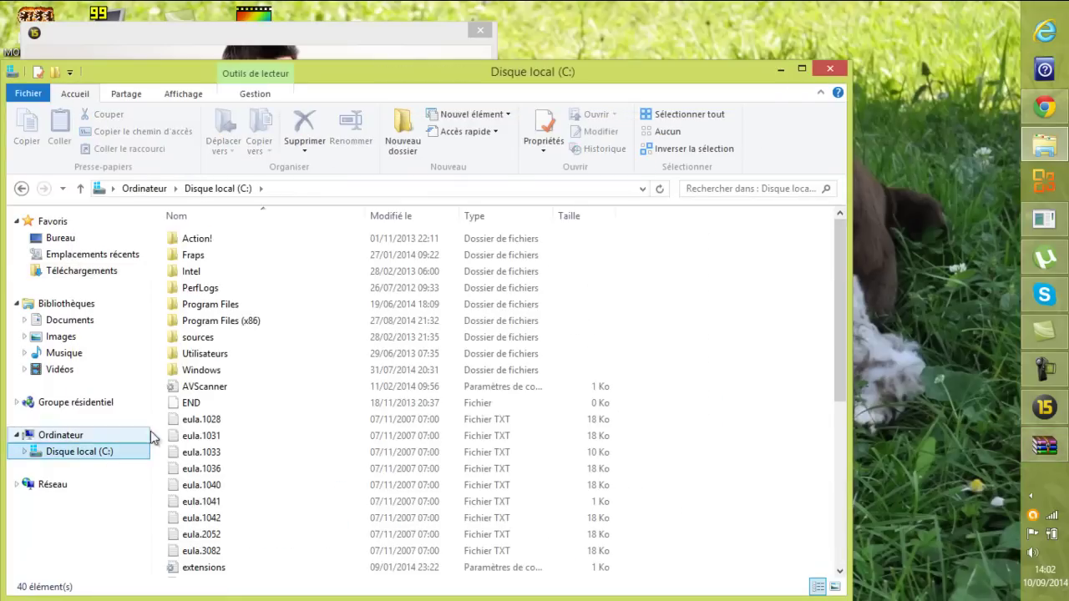
{"action": "double_click", "coordinate": [239, 321]}
{"action": "scroll", "coordinate": [354, 342], "scroll_direction": "down", "scroll_amount": 3}
{"action": "scroll", "coordinate": [354, 342], "scroll_direction": "down", "scroll_amount": 4}
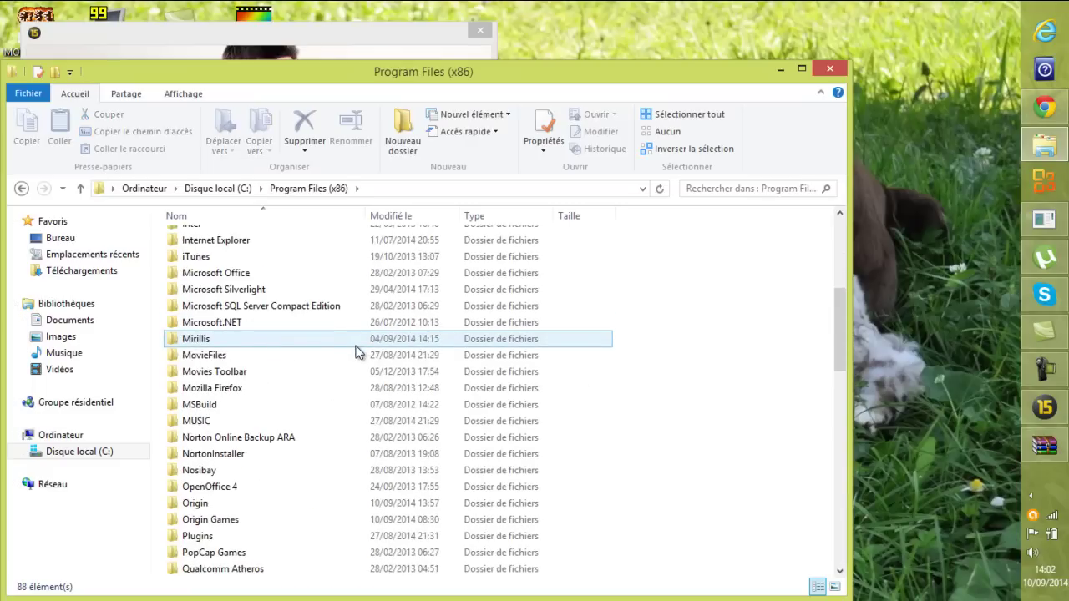
{"action": "mouse_move", "coordinate": [297, 476]}
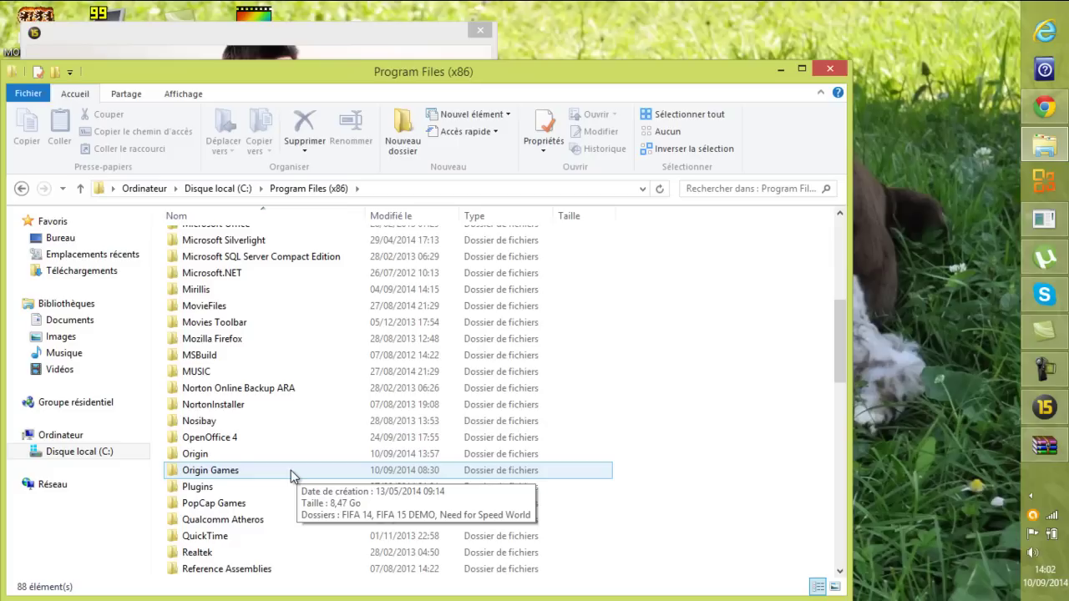
{"action": "double_click", "coordinate": [290, 470]}
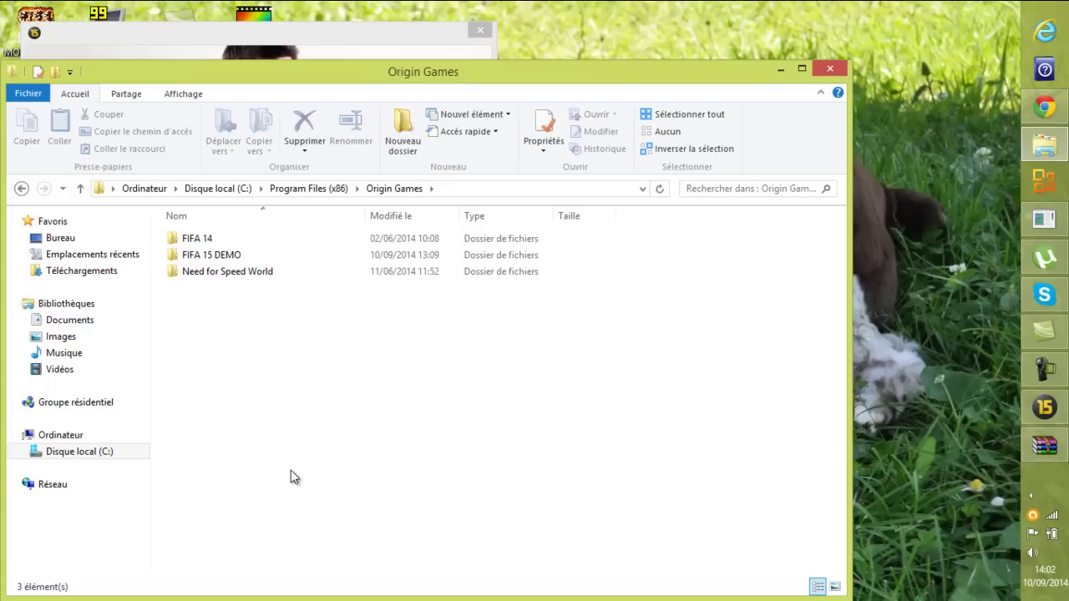
{"action": "double_click", "coordinate": [250, 253]}
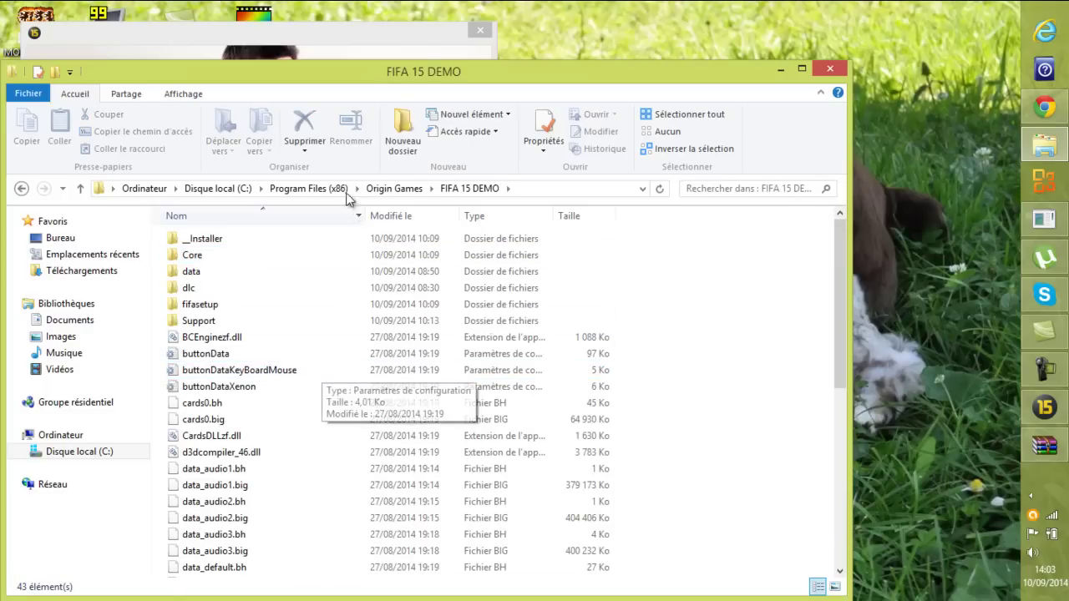
Try to extract dxcpl.exe from the dxcpl.rar archive into the FIFA 15 DEMO folder and close the archive.
{"action": "left_click", "coordinate": [1058, 453]}
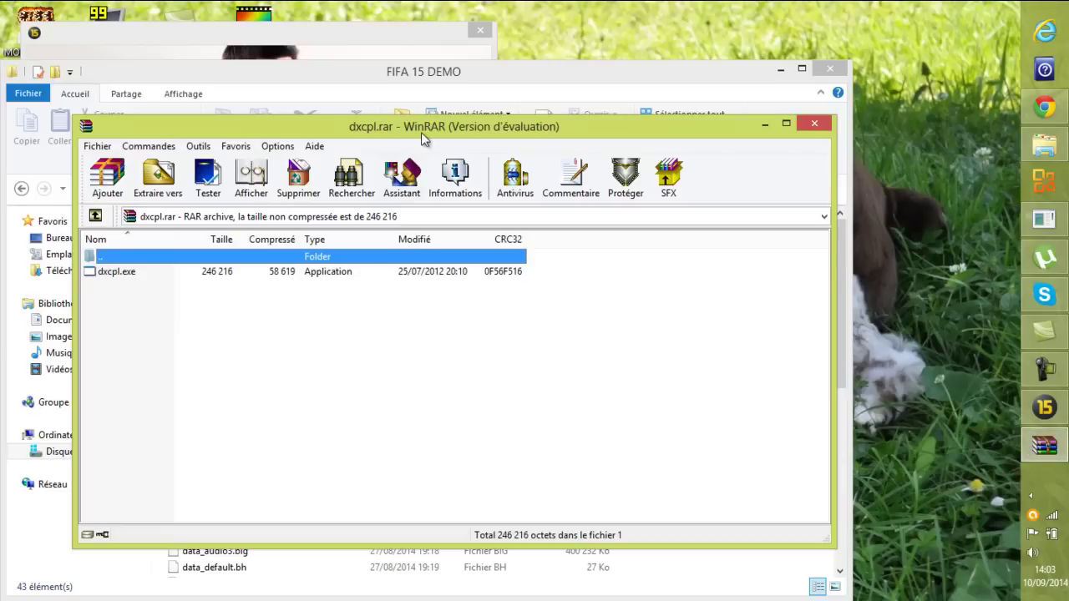
{"action": "left_click_drag", "start_coordinate": [486, 128], "coordinate": [706, 3]}
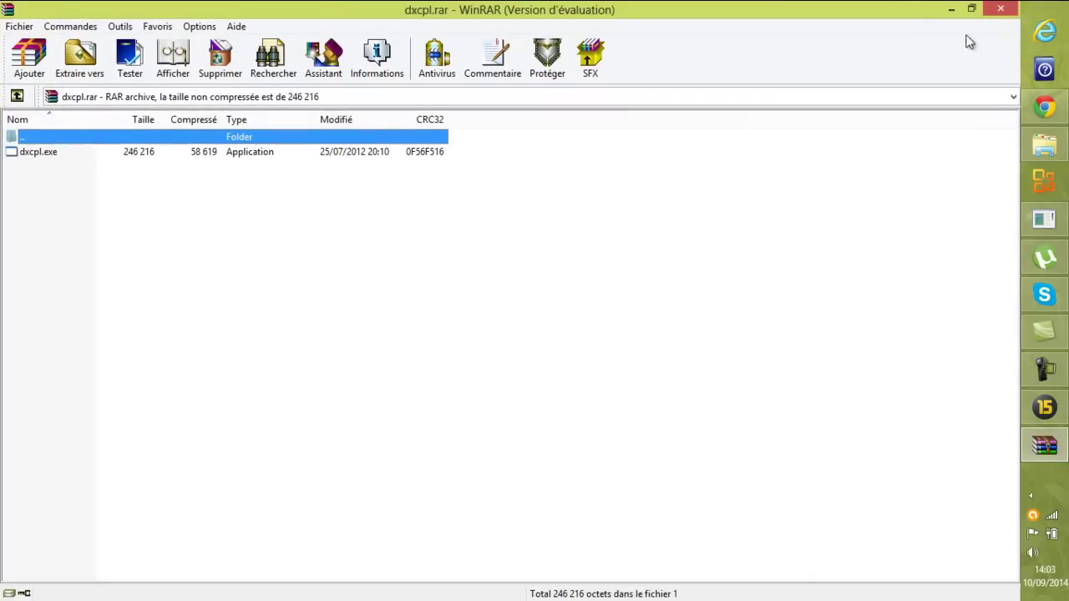
{"action": "left_click", "coordinate": [968, 9]}
{"action": "left_click_drag", "start_coordinate": [695, 121], "coordinate": [853, 34]}
{"action": "left_click", "coordinate": [571, 183]}
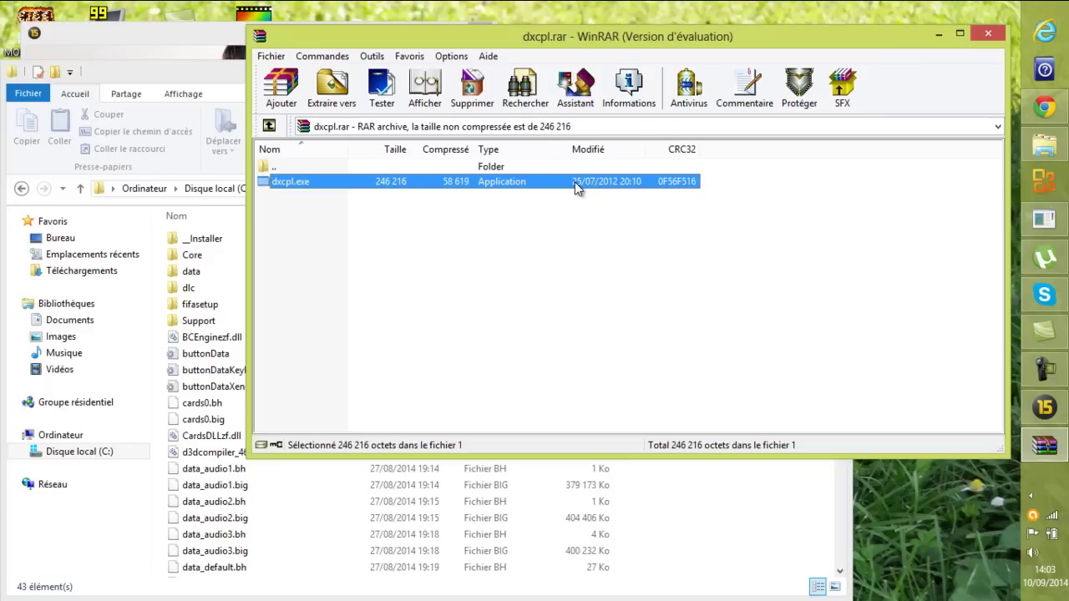
{"action": "left_click_drag", "start_coordinate": [576, 187], "coordinate": [522, 194]}
{"action": "left_click", "coordinate": [994, 32]}
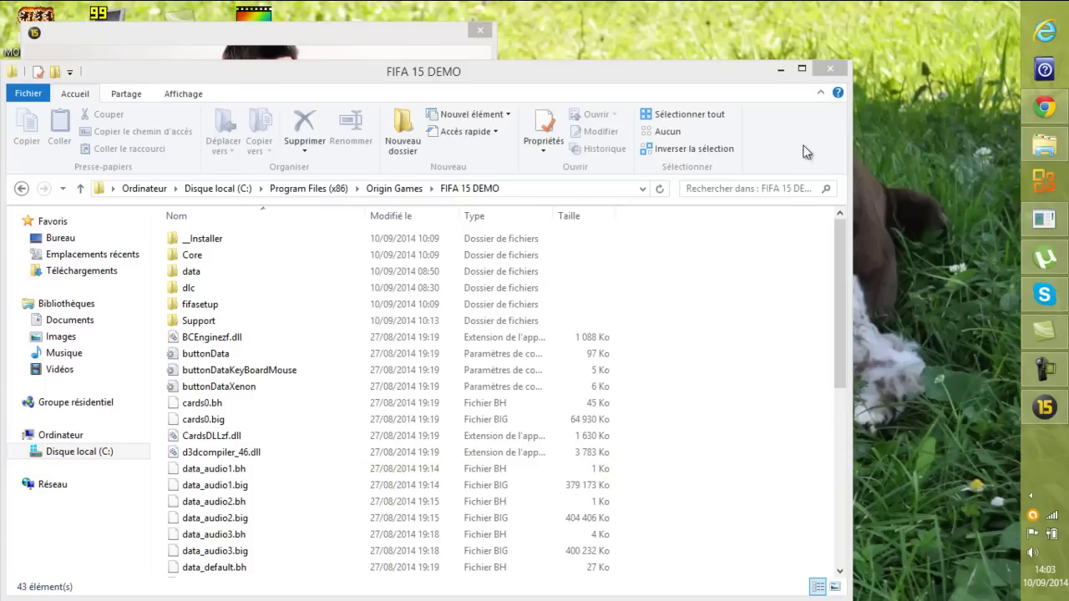
Run dxcpl from the FIFA 15 DEMO folder and open its Direct3D executable list for editing.
{"action": "left_click", "coordinate": [841, 331]}
{"action": "scroll", "coordinate": [680, 387], "scroll_direction": "down", "scroll_amount": 7}
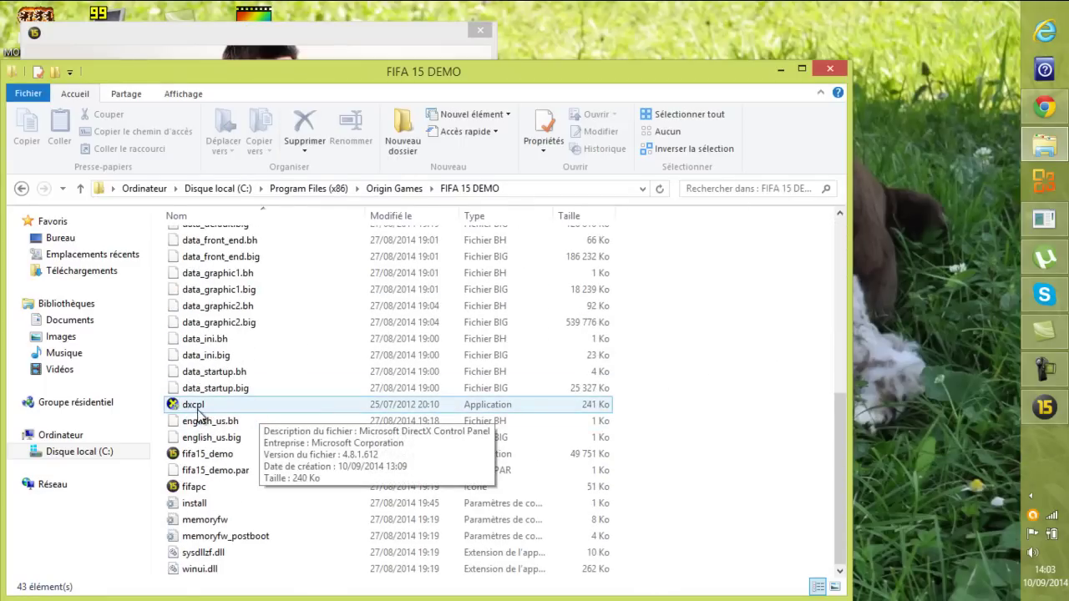
{"action": "double_click", "coordinate": [197, 406]}
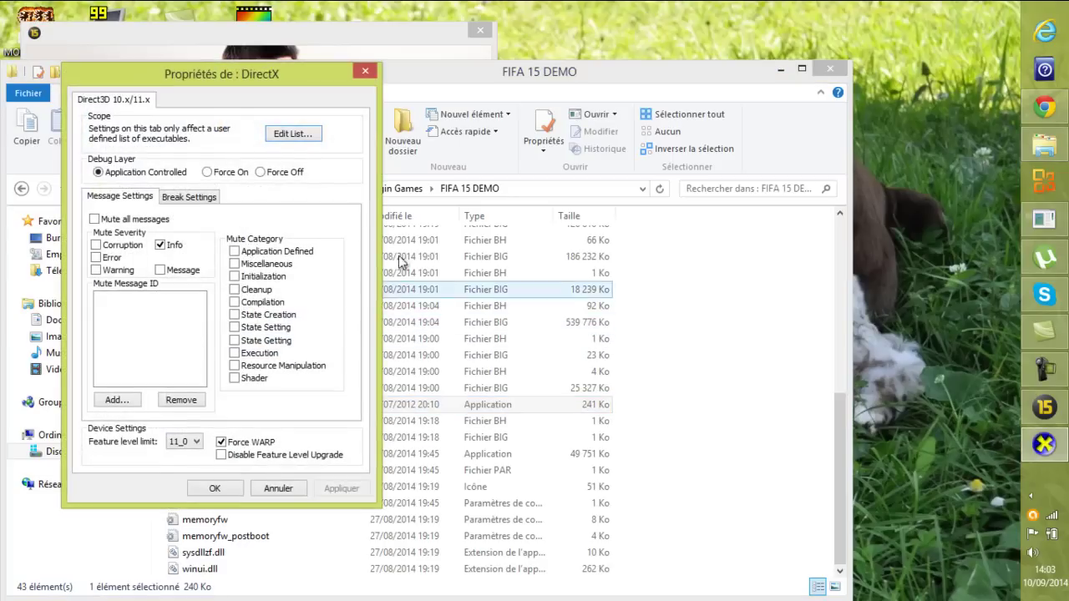
{"action": "left_click_drag", "start_coordinate": [266, 82], "coordinate": [400, 42]}
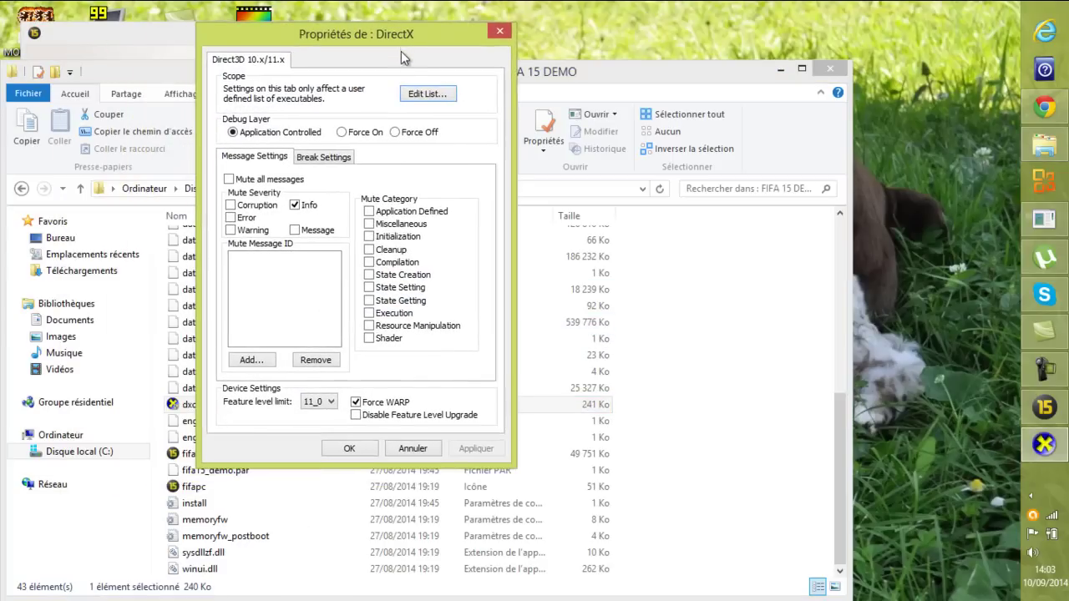
{"action": "left_click", "coordinate": [420, 96]}
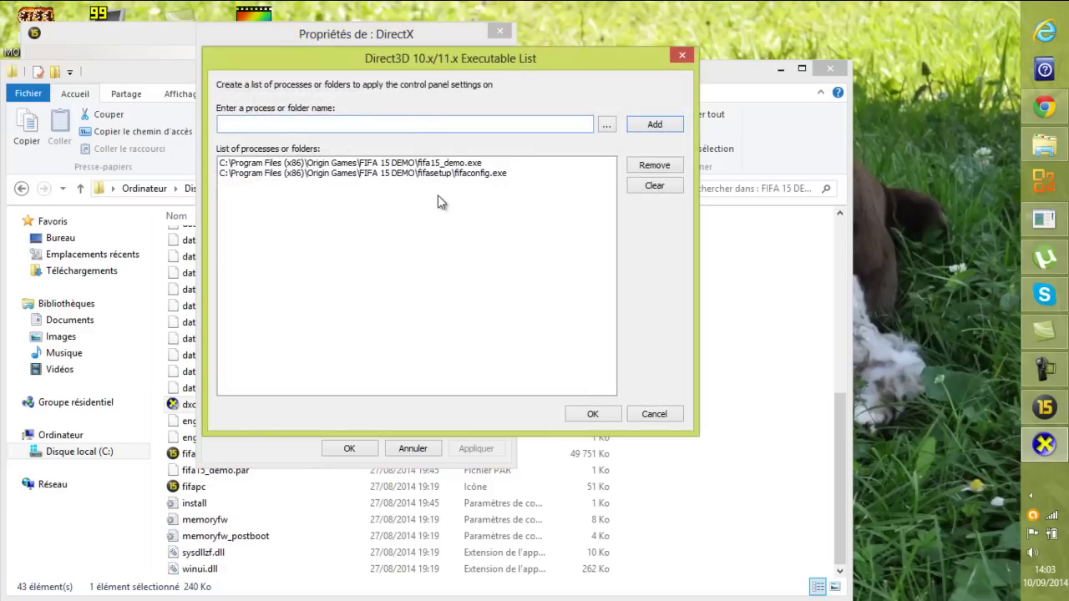
Browse to C:\Program Files (x86)\Origin Games\FIFA 15 DEMO and pick fifa15_demo for the executable list.
{"action": "left_click", "coordinate": [607, 125]}
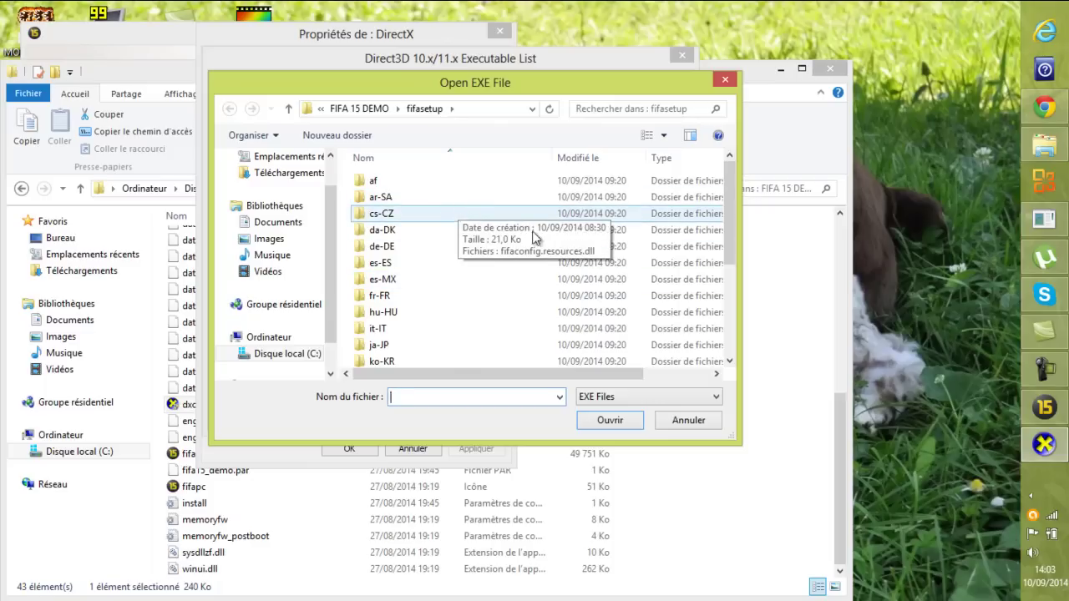
{"action": "left_click", "coordinate": [292, 354]}
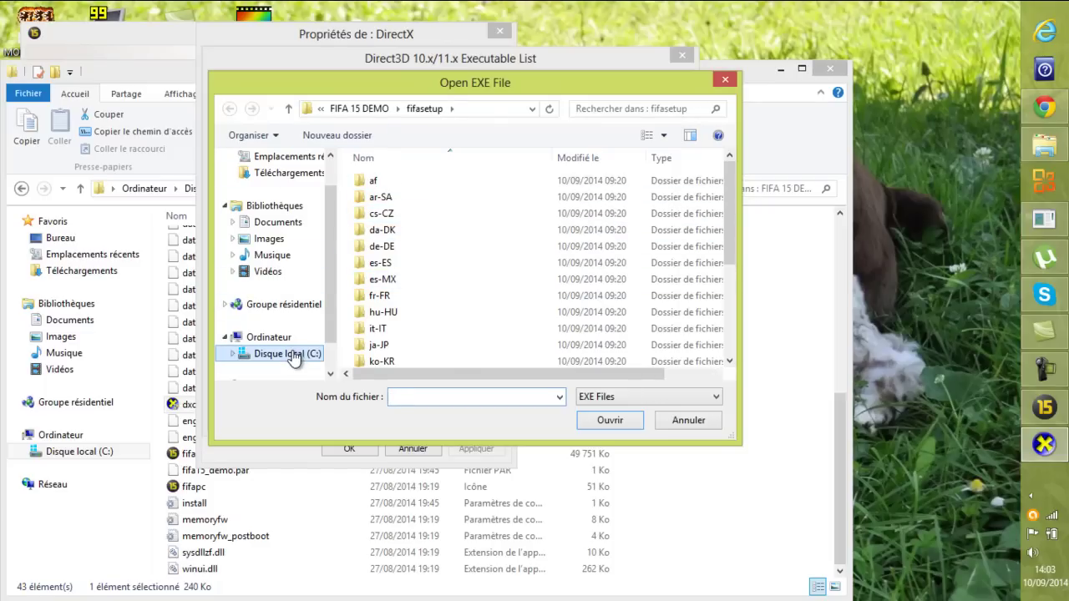
{"action": "double_click", "coordinate": [407, 263]}
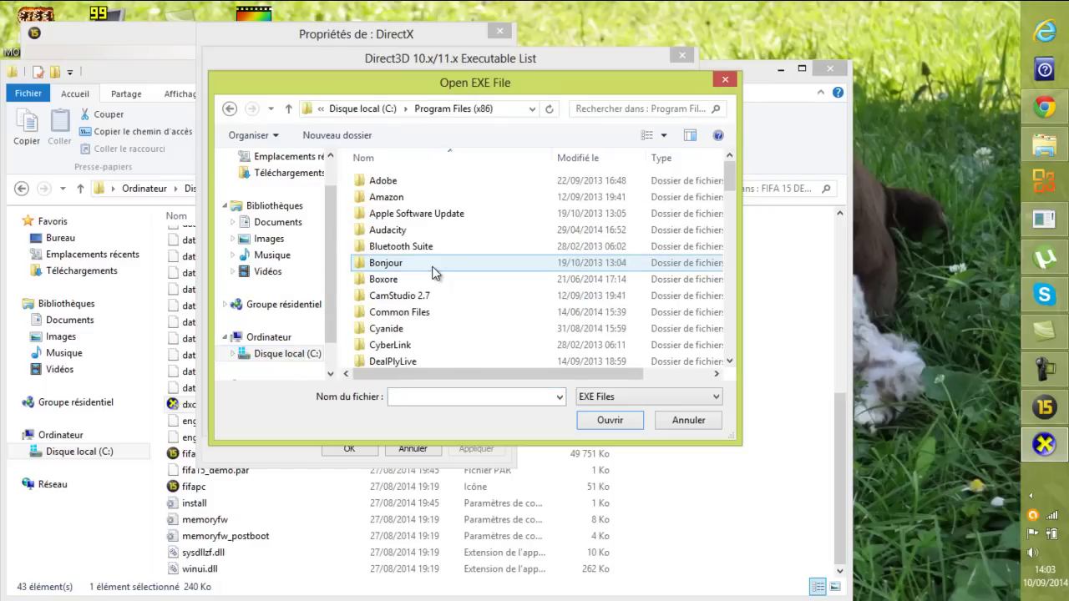
{"action": "scroll", "coordinate": [439, 284], "scroll_direction": "down", "scroll_amount": 10}
{"action": "double_click", "coordinate": [424, 327]}
{"action": "left_click", "coordinate": [403, 199]}
{"action": "double_click", "coordinate": [402, 198]}
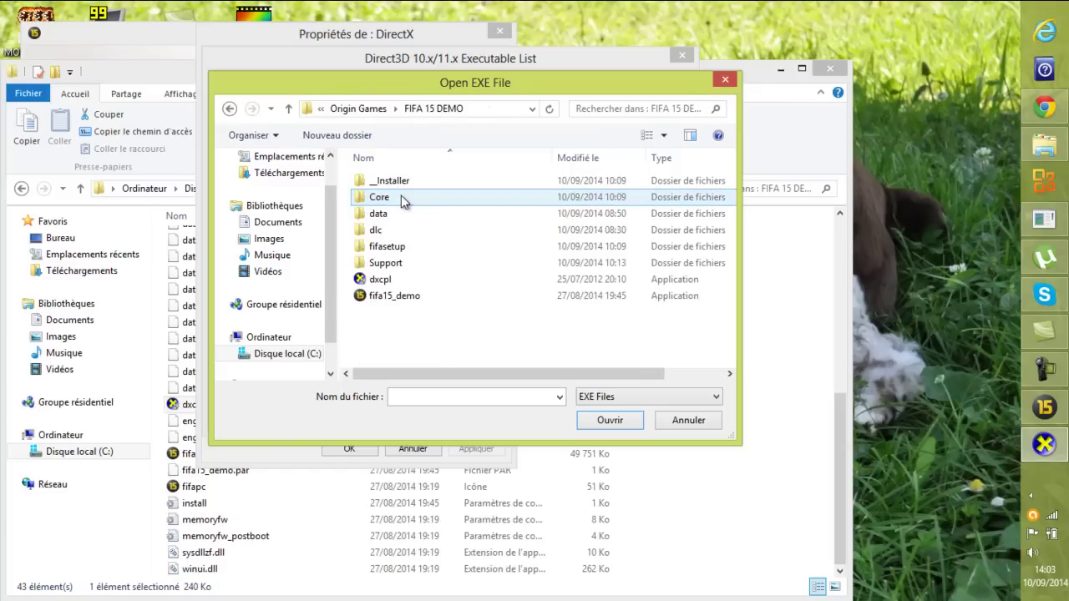
{"action": "double_click", "coordinate": [425, 298]}
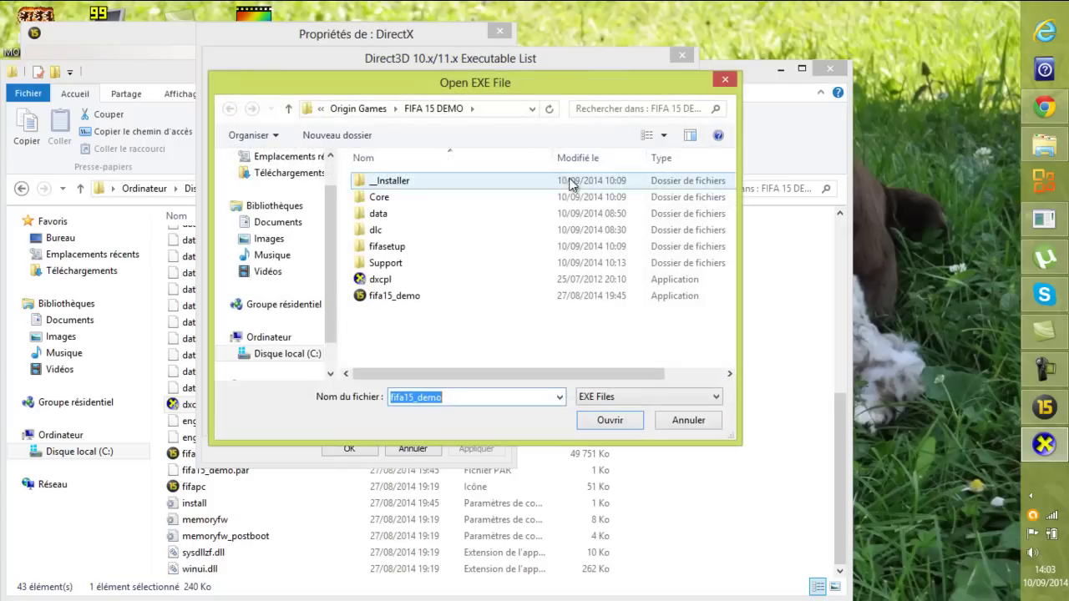
Pick fifaconfig from the fifasetup folder for the executable list and confirm the list.
{"action": "double_click", "coordinate": [448, 246]}
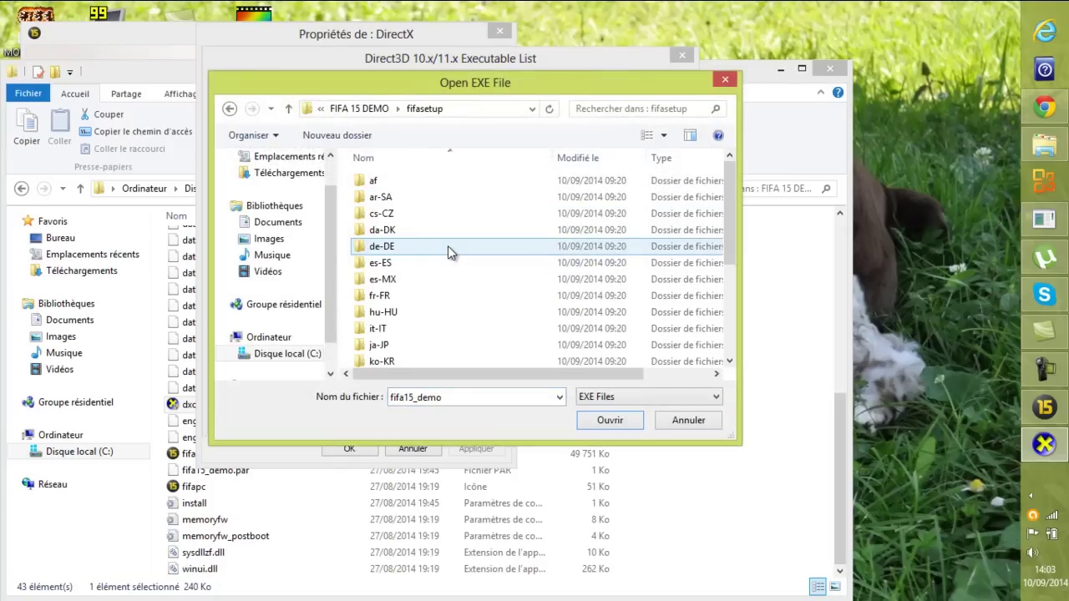
{"action": "scroll", "coordinate": [461, 254], "scroll_direction": "down", "scroll_amount": 4}
{"action": "double_click", "coordinate": [415, 359]}
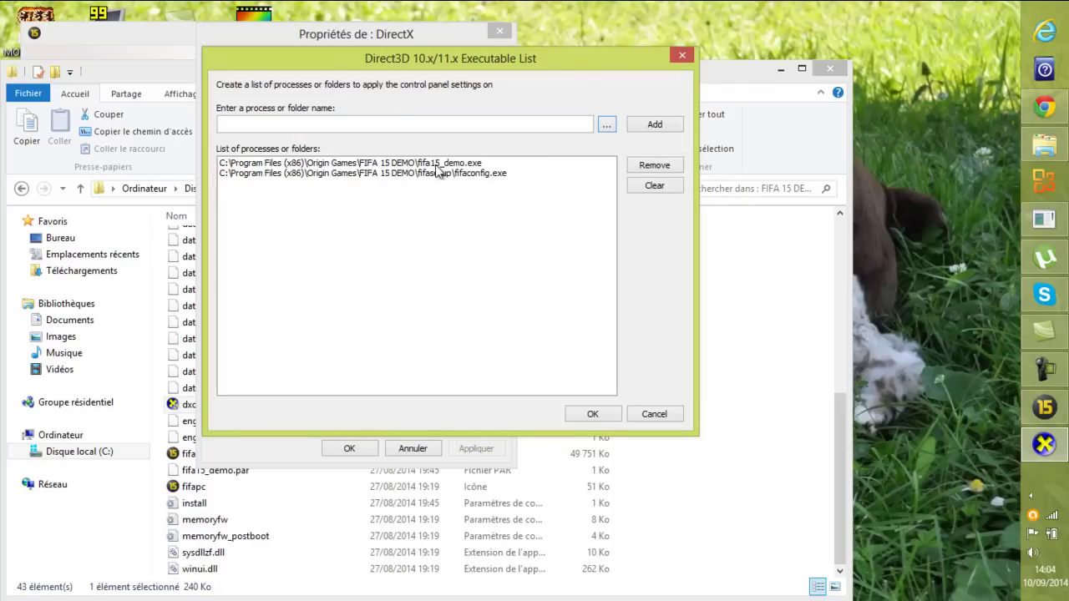
{"action": "left_click", "coordinate": [603, 417]}
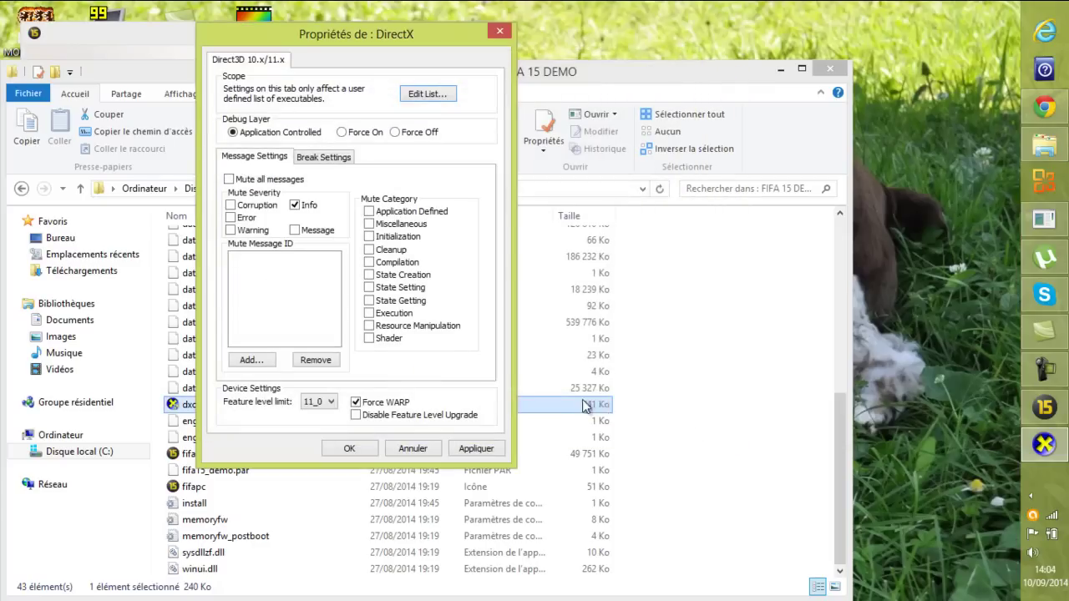
Set the feature level limit to 11_0, apply the DirectX settings and close the properties dialog.
{"action": "left_click", "coordinate": [314, 416]}
{"action": "left_click", "coordinate": [319, 402]}
{"action": "left_click", "coordinate": [333, 478]}
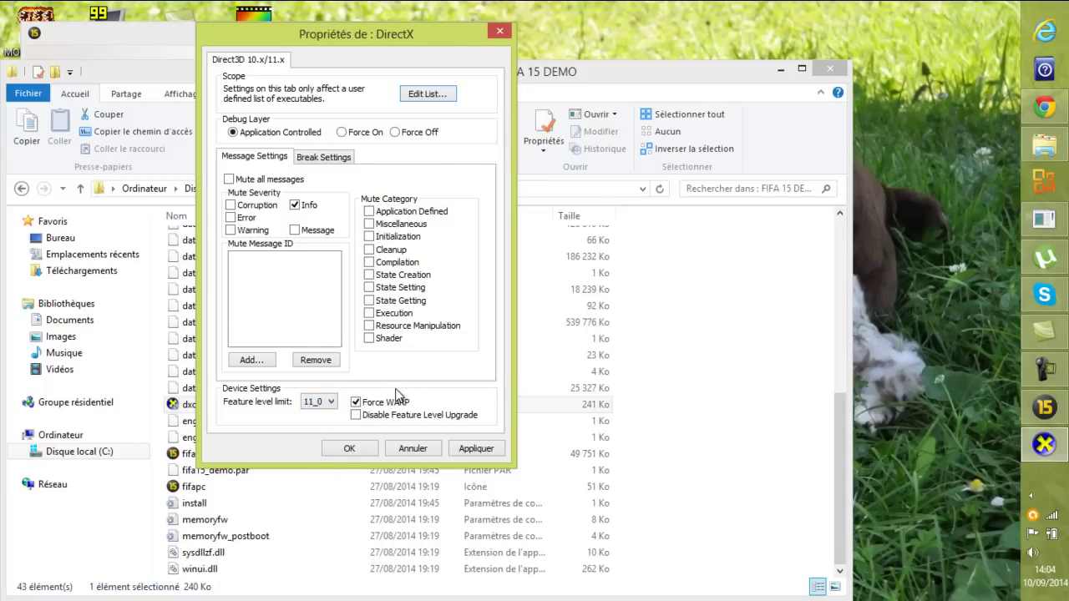
{"action": "left_click", "coordinate": [481, 449]}
{"action": "left_click", "coordinate": [350, 448]}
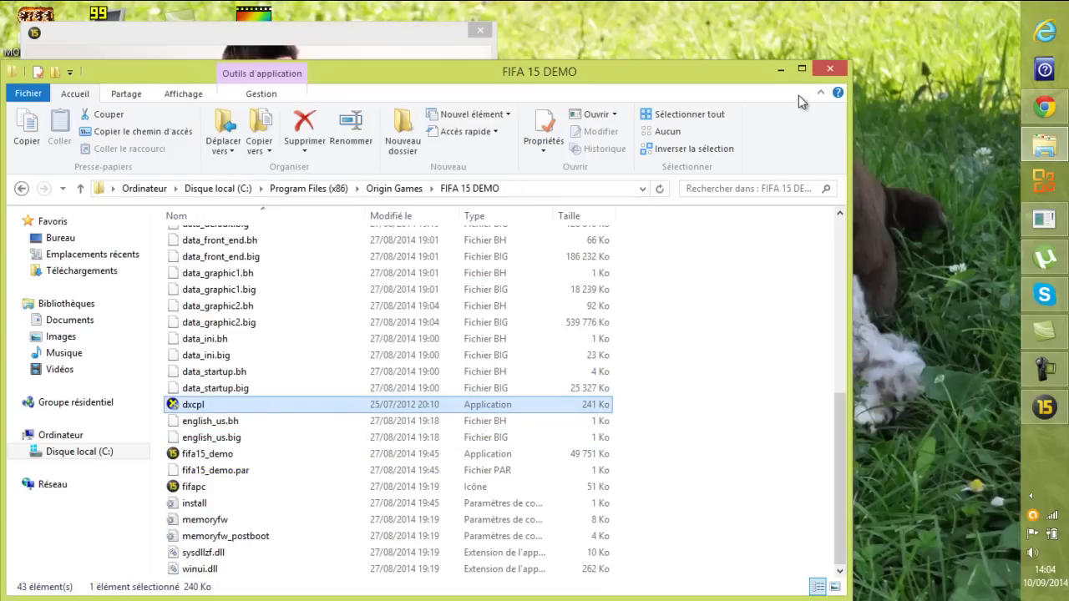
Close the FIFA 15 DEMO folder window and move the remote access connection dialog out of view.
{"action": "left_click", "coordinate": [821, 69]}
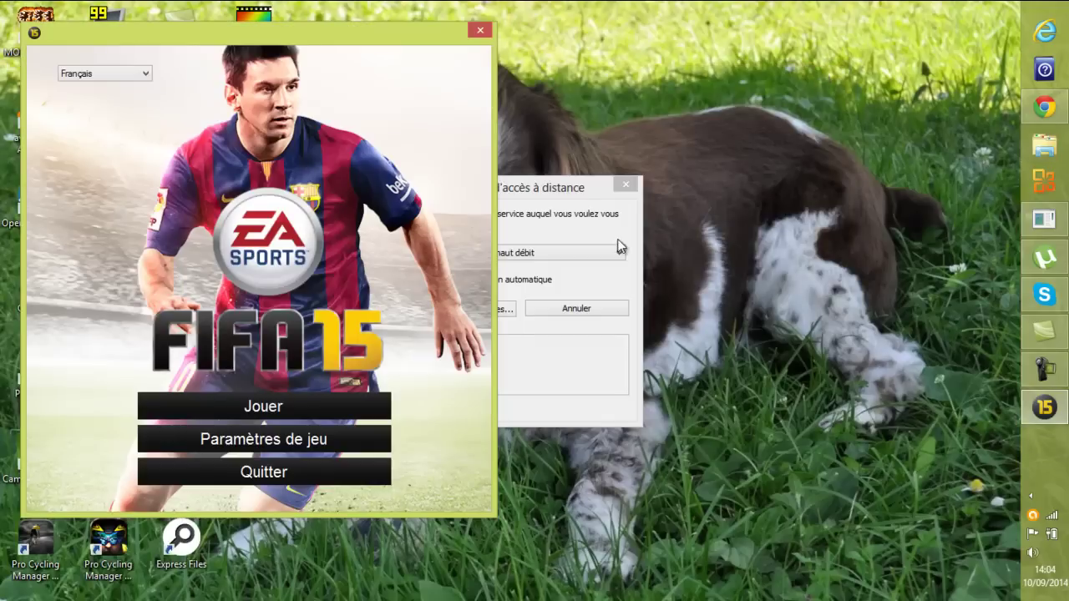
{"action": "left_click_drag", "start_coordinate": [572, 194], "coordinate": [701, 600]}
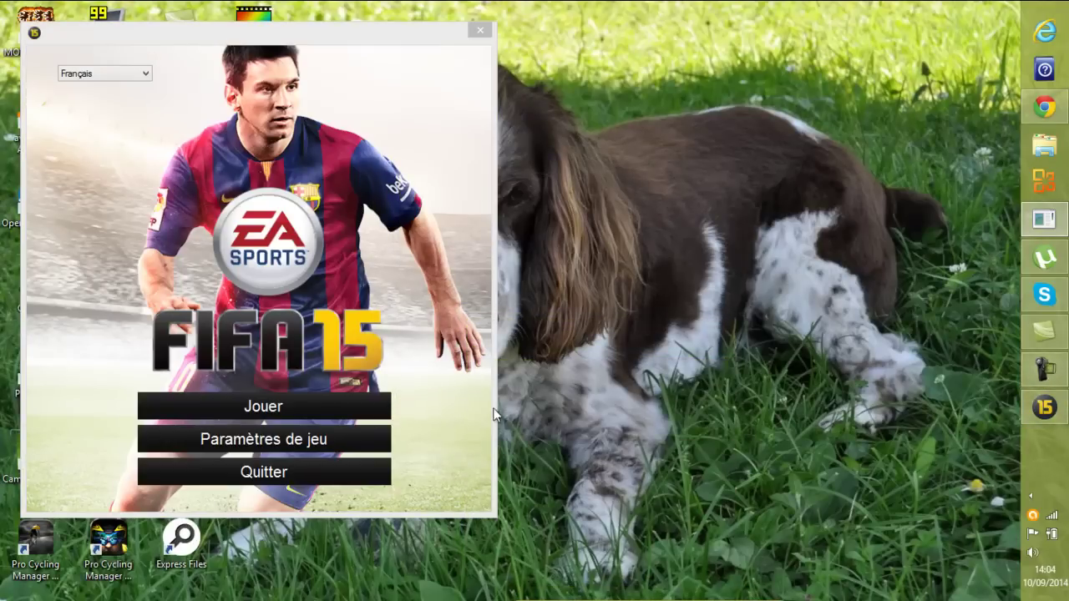
{"action": "mouse_move", "coordinate": [1046, 375]}
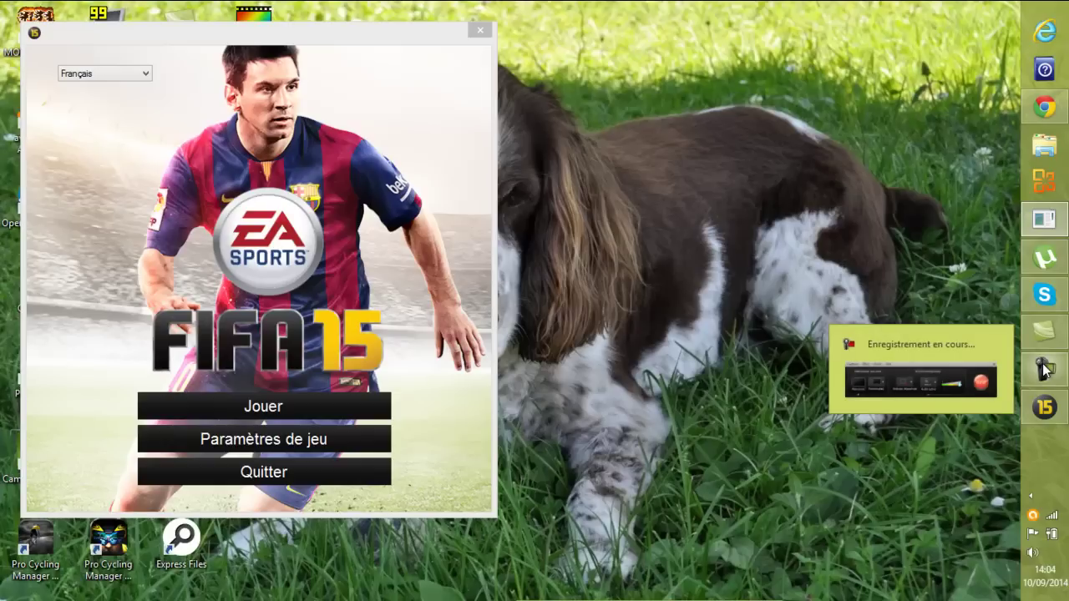